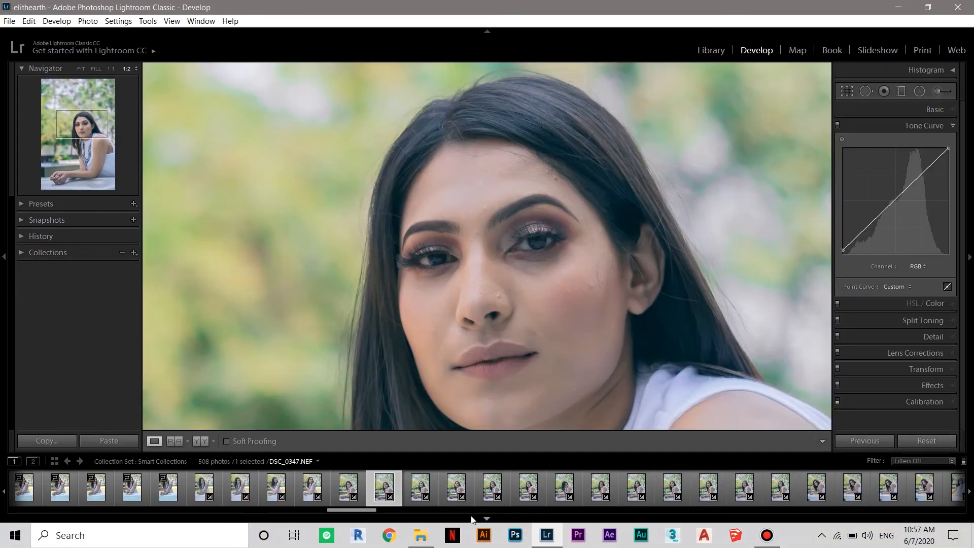
Step: Hide the filmstrip, the adjustment panels and the module picker, and fit the whole portrait in the view
{"action": "key", "text": "F6"}
{"action": "left_click", "coordinate": [970, 304]}
{"action": "left_click", "coordinate": [487, 31]}
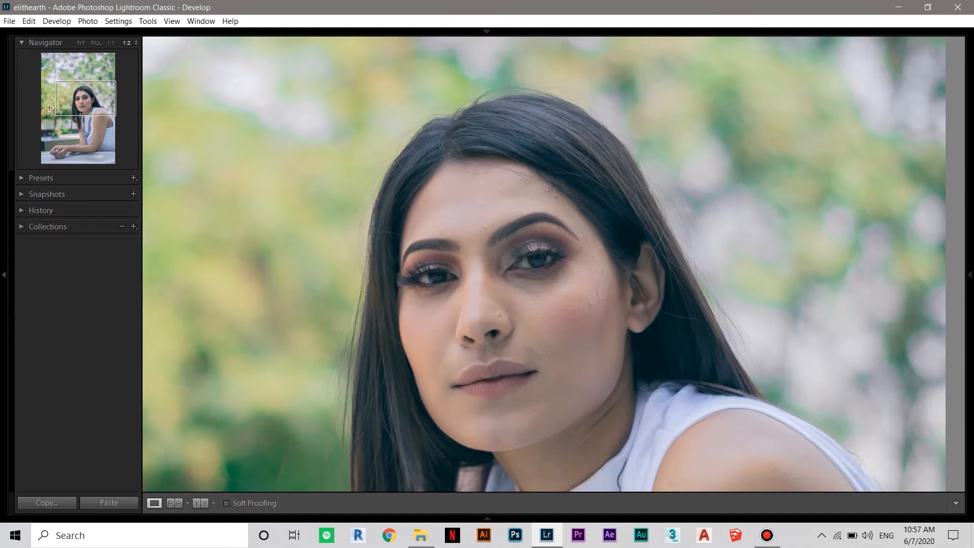
{"action": "mouse_move", "coordinate": [80, 103]}
{"action": "left_mouse_down"}
{"action": "mouse_move", "coordinate": [85, 109]}
{"action": "mouse_move", "coordinate": [72, 101]}
{"action": "mouse_move", "coordinate": [80, 113]}
{"action": "mouse_move", "coordinate": [79, 105]}
{"action": "left_mouse_up"}
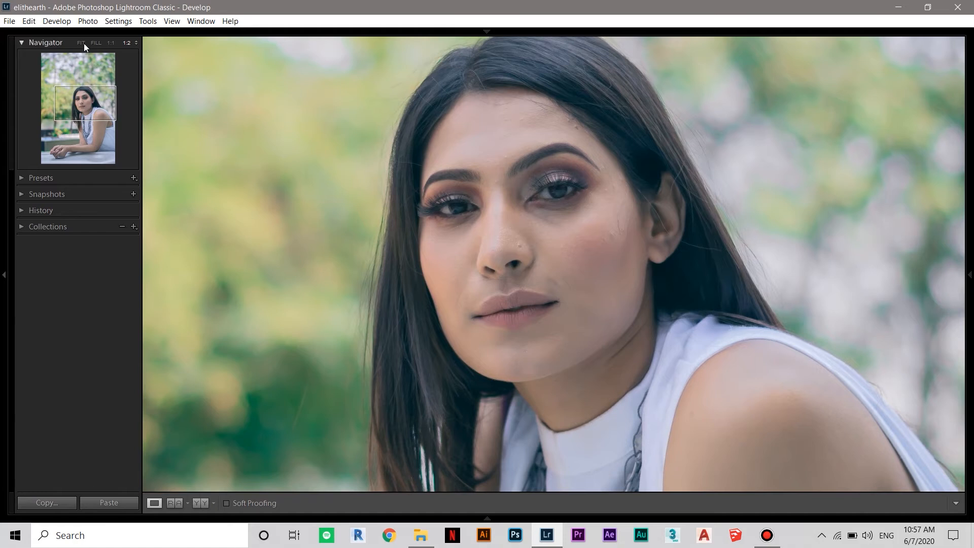
{"action": "left_click", "coordinate": [82, 42]}
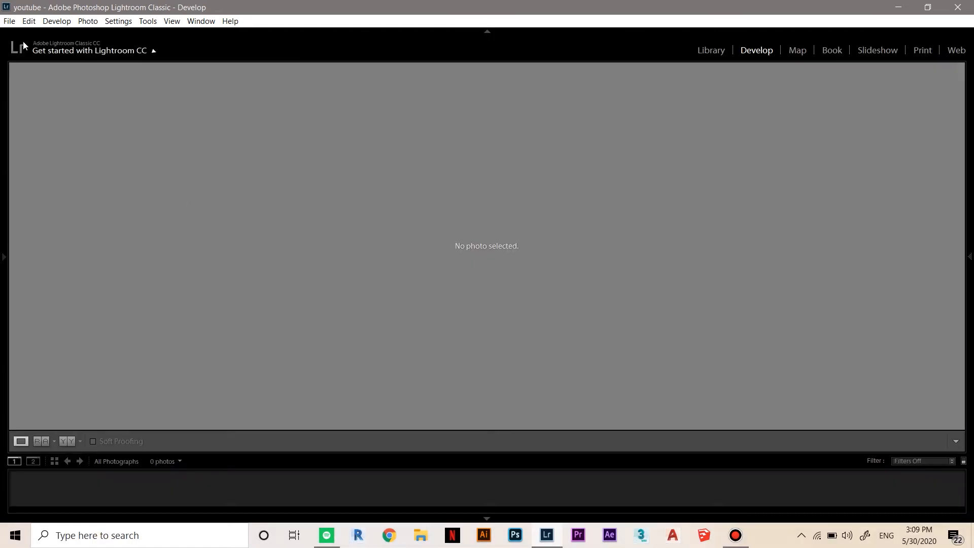
Step: Import only mirror-1.jpg from the Desktop folder into the catalog, leaving mirror-1-2.jpg unchecked
{"action": "left_click", "coordinate": [9, 21]}
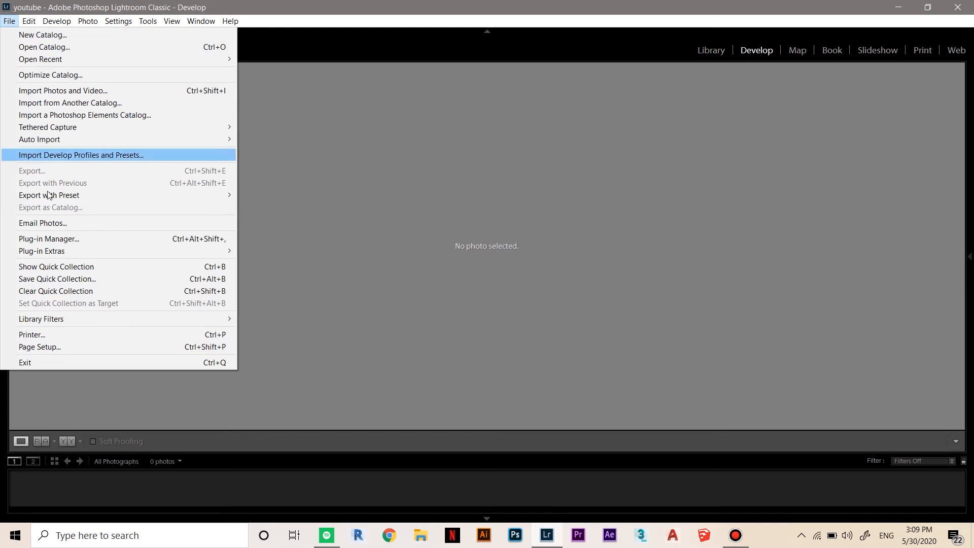
{"action": "left_click", "coordinate": [121, 94]}
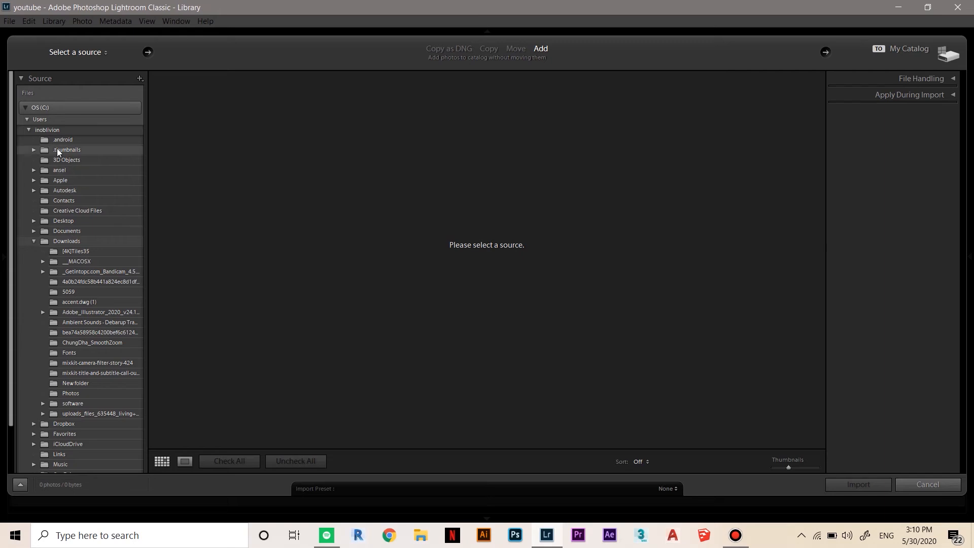
{"action": "left_click", "coordinate": [72, 223]}
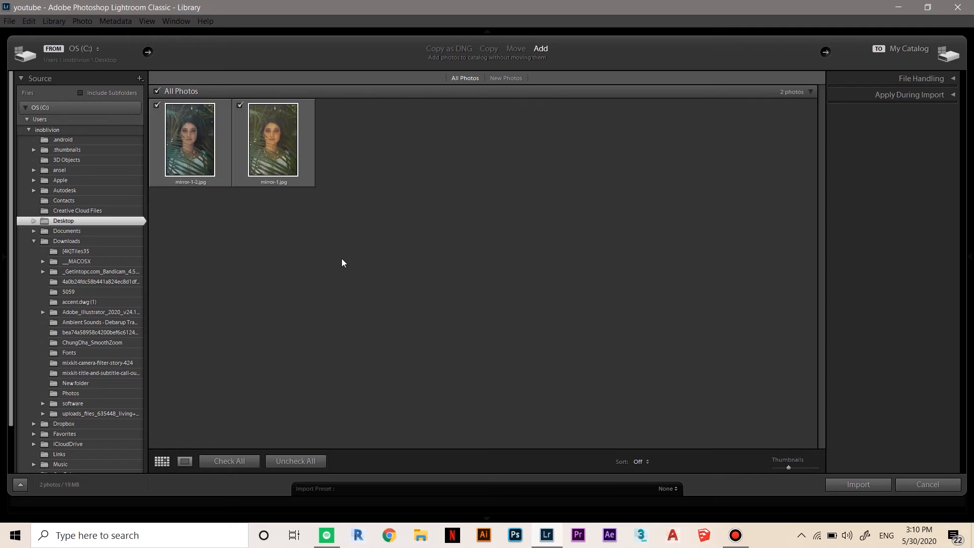
{"action": "left_click", "coordinate": [156, 106]}
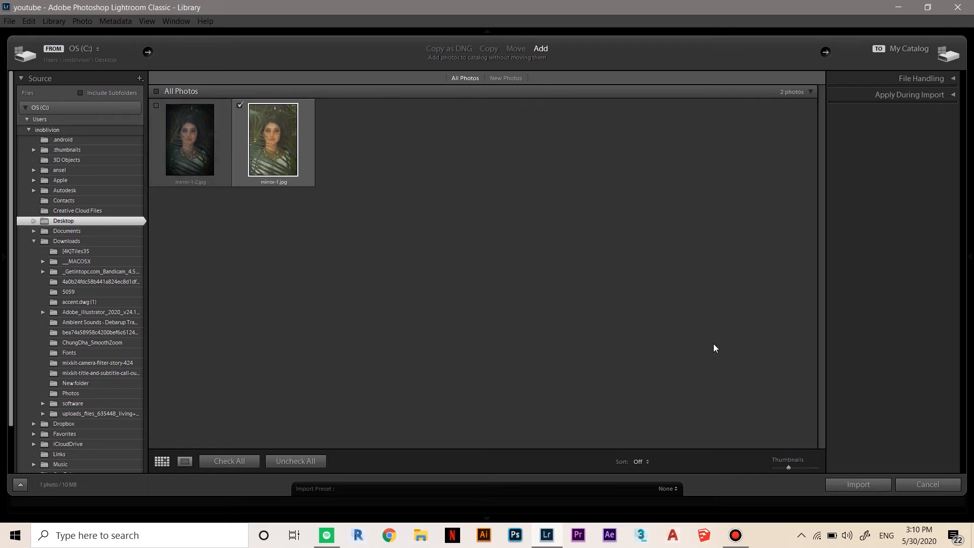
{"action": "left_click", "coordinate": [849, 485]}
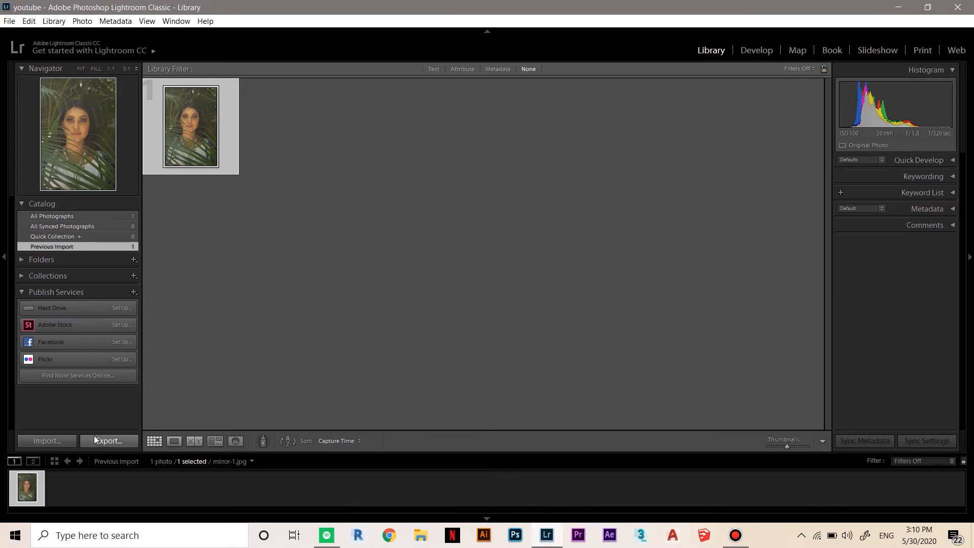
{"action": "left_click", "coordinate": [57, 440]}
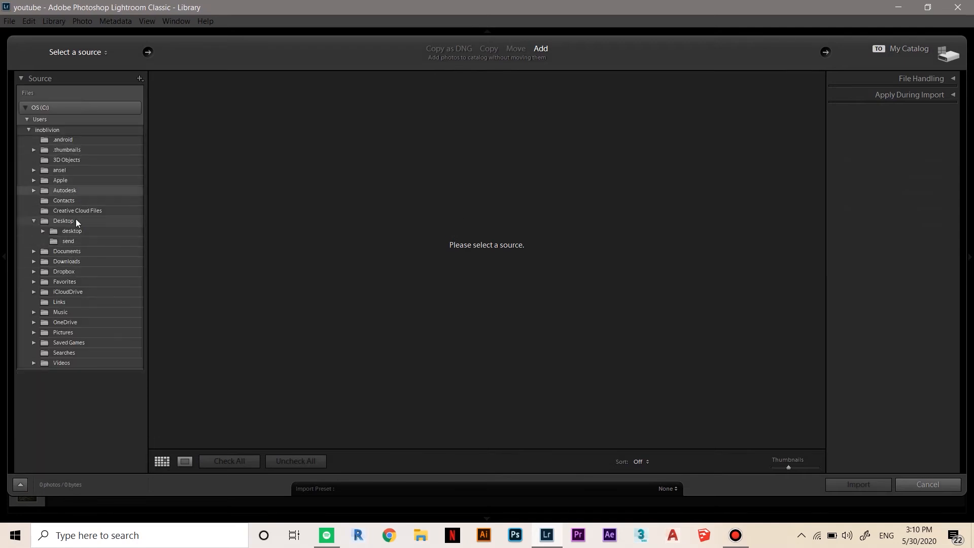
{"action": "left_click", "coordinate": [85, 53]}
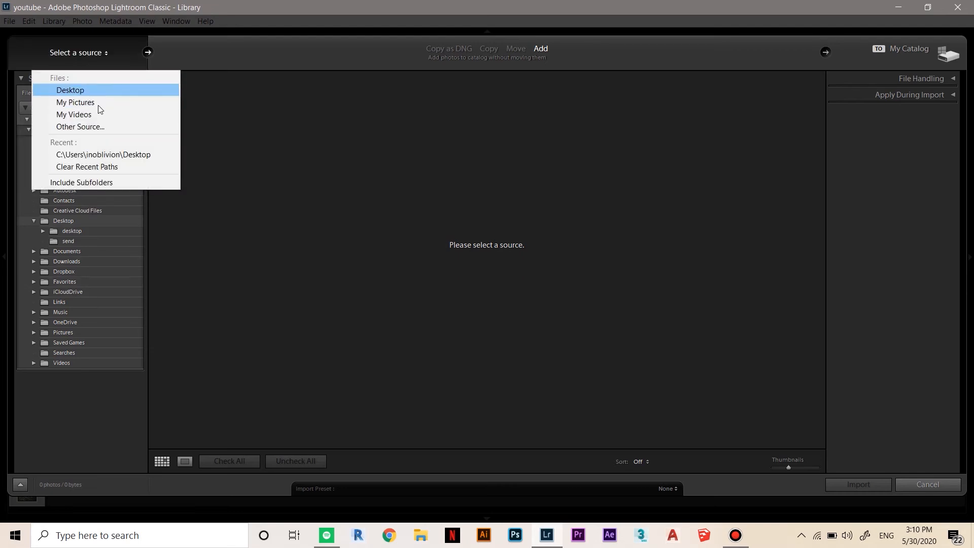
{"action": "left_click", "coordinate": [92, 93]}
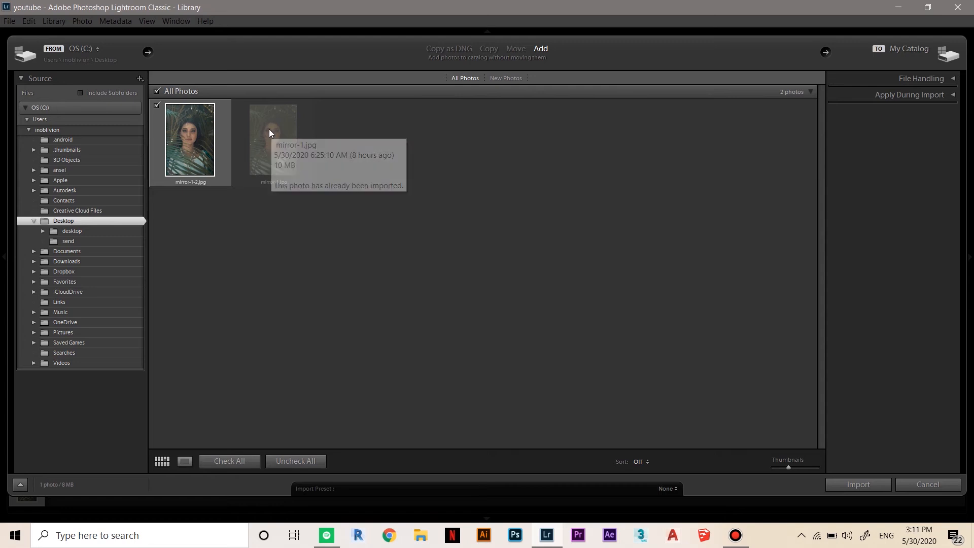
{"action": "left_click", "coordinate": [157, 106]}
{"action": "left_click", "coordinate": [927, 484]}
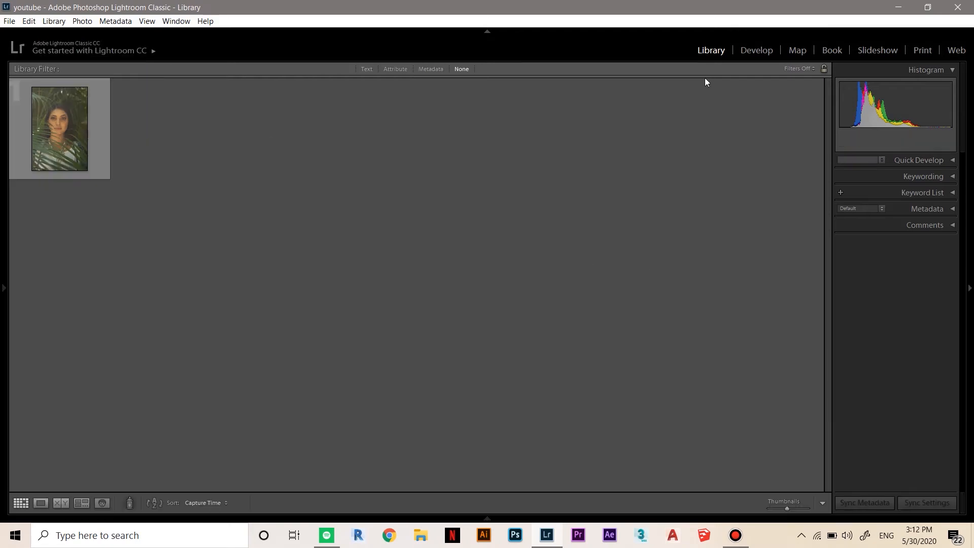
Step: Open the imported mirror-1.jpg portrait in the Develop module and keep the adjustment panels shown beside it
{"action": "left_click", "coordinate": [756, 49]}
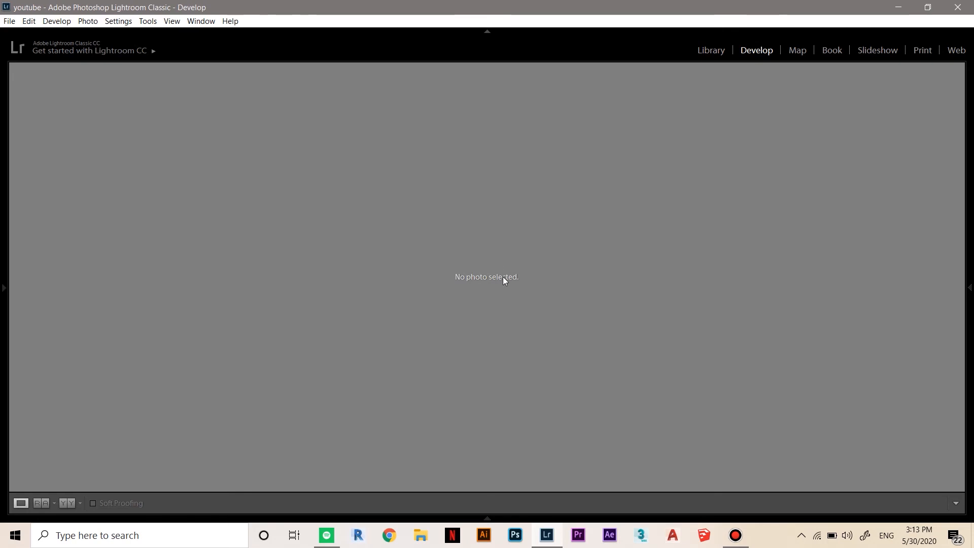
{"action": "left_click", "coordinate": [487, 518]}
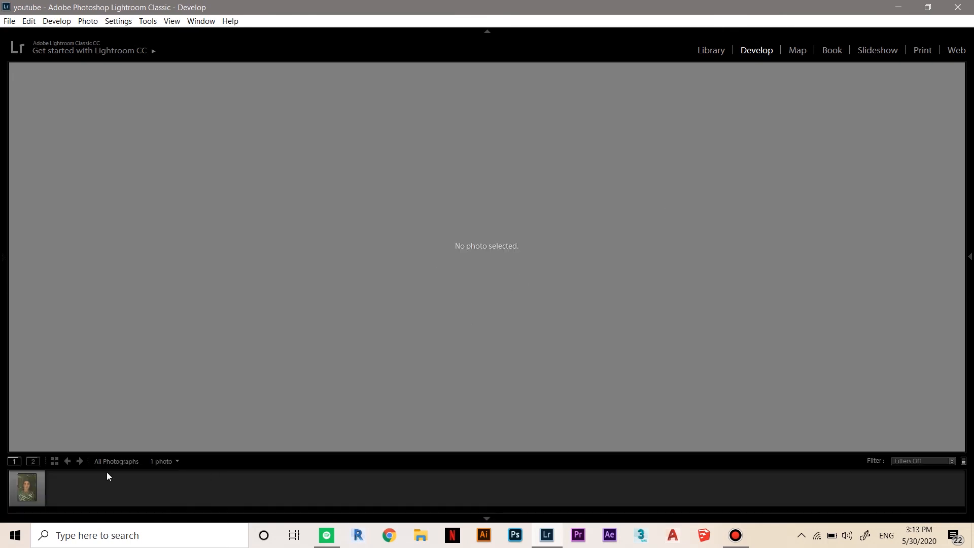
{"action": "left_click", "coordinate": [30, 497]}
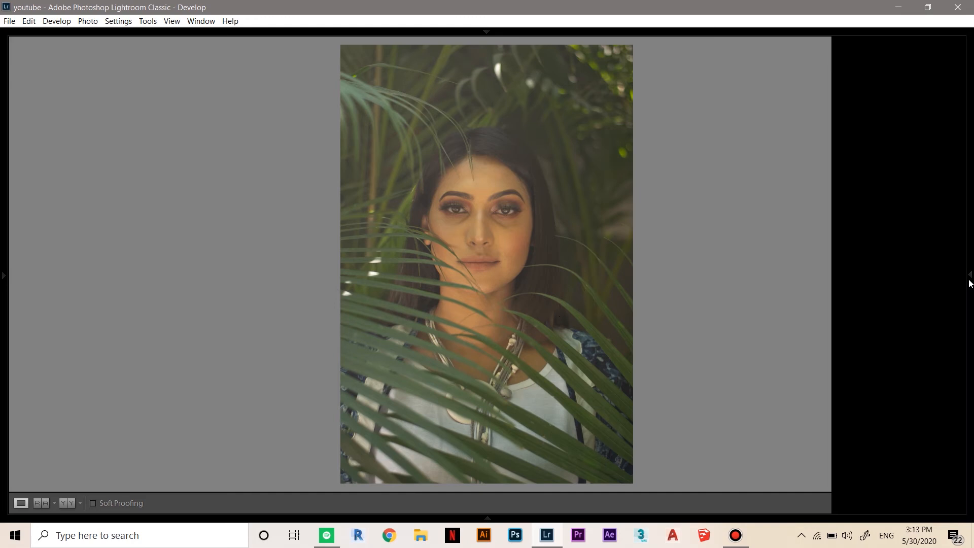
{"action": "mouse_move", "coordinate": [969, 283]}
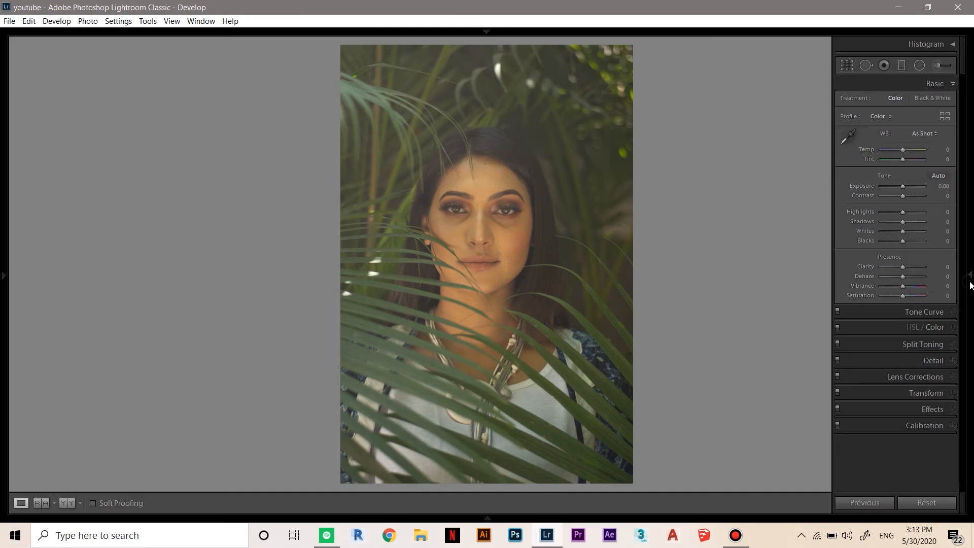
{"action": "left_click", "coordinate": [969, 277]}
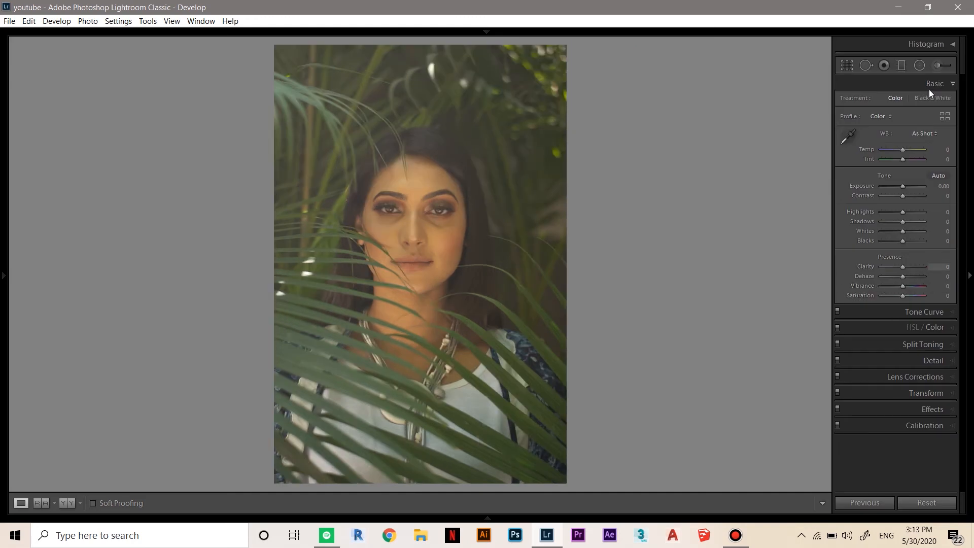
Step: Examine the histogram and the collapsed list of adjustment sections, and return to the Basic adjustments
{"action": "left_click", "coordinate": [942, 50]}
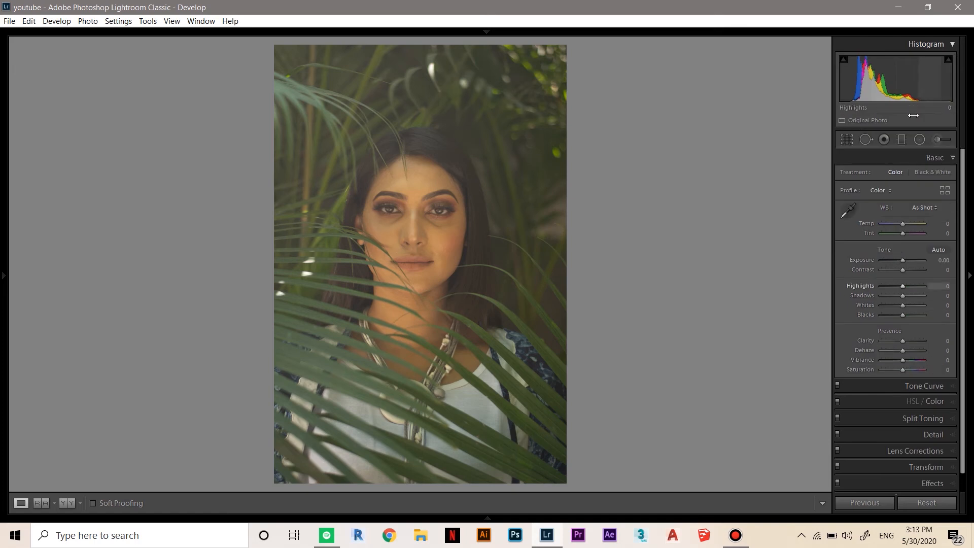
{"action": "left_click", "coordinate": [945, 157]}
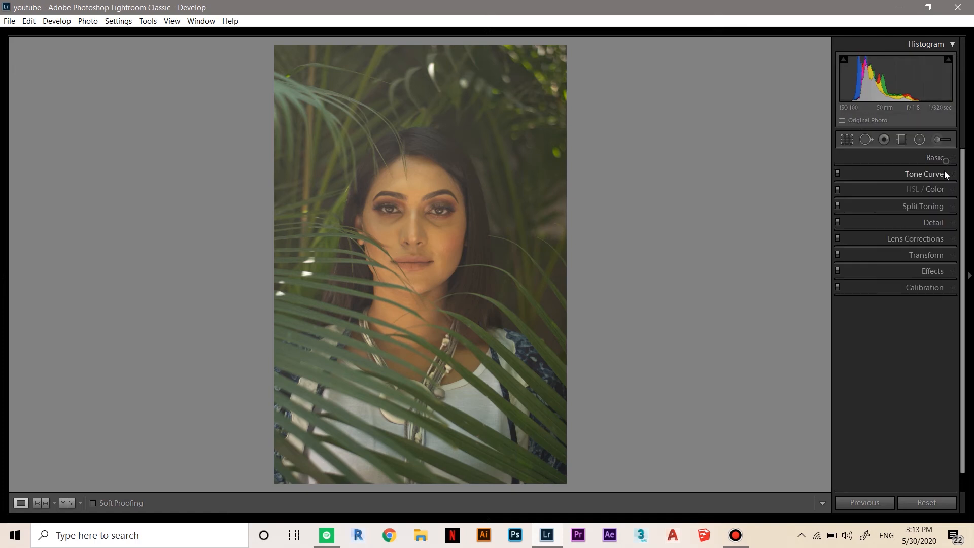
{"action": "left_click", "coordinate": [940, 50]}
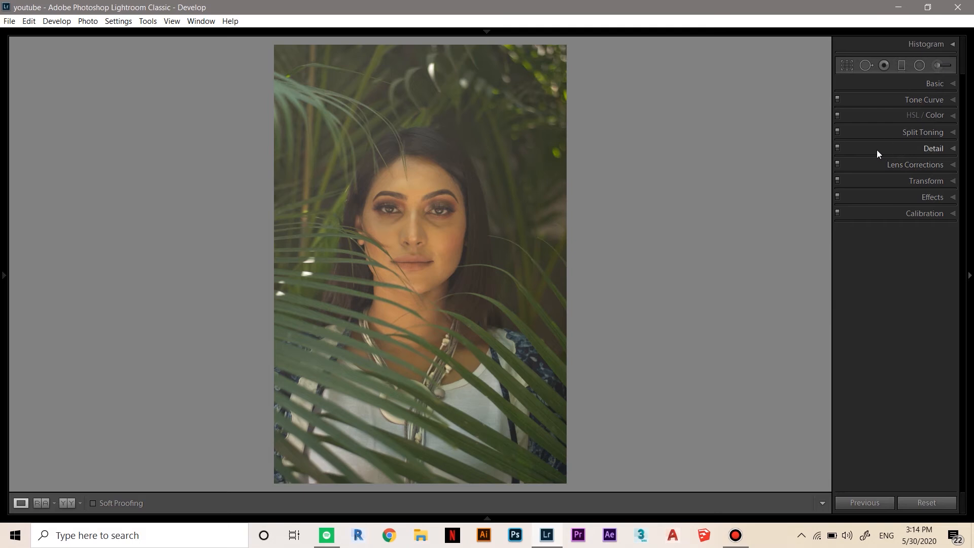
{"action": "left_click", "coordinate": [933, 85]}
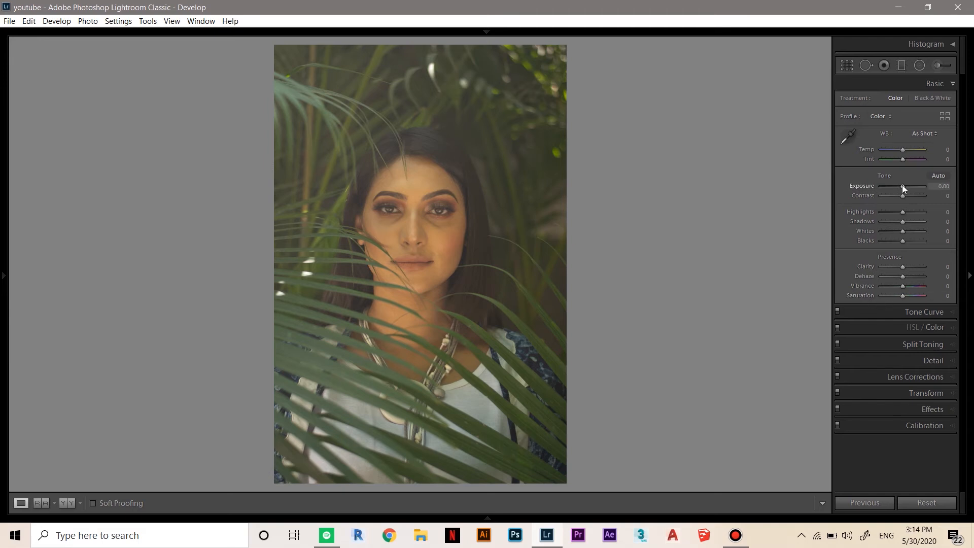
Step: Try Exposure at +3.93 and +1.55 on the portrait and reset it to 0
{"action": "left_click_drag", "start_coordinate": [905, 187], "coordinate": [919, 186]}
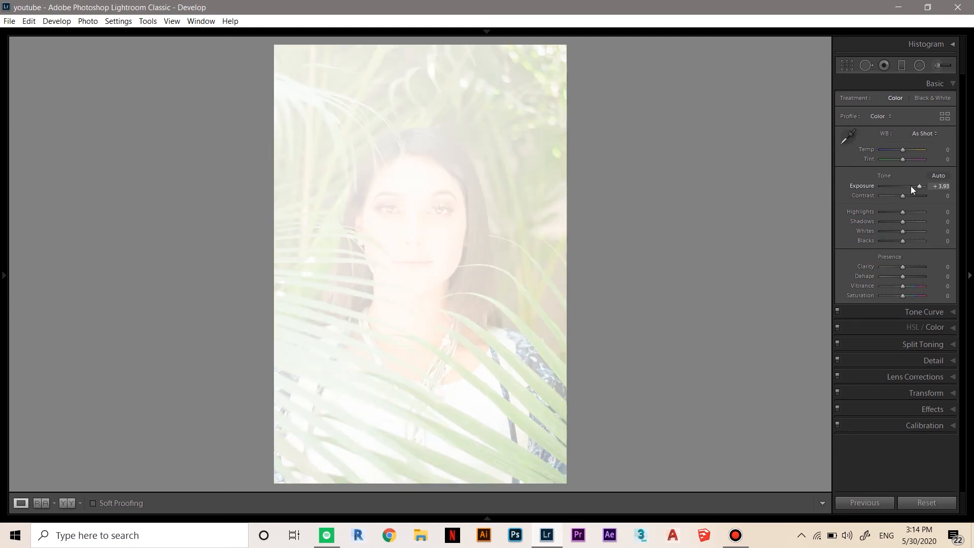
{"action": "left_click", "coordinate": [909, 186]}
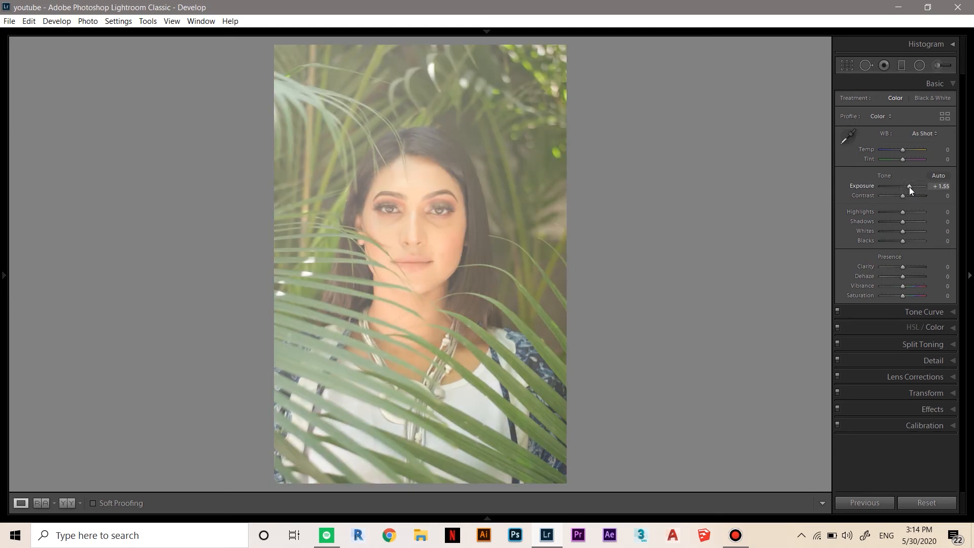
{"action": "left_click_drag", "start_coordinate": [910, 187], "coordinate": [903, 186]}
{"action": "double_click", "coordinate": [903, 186]}
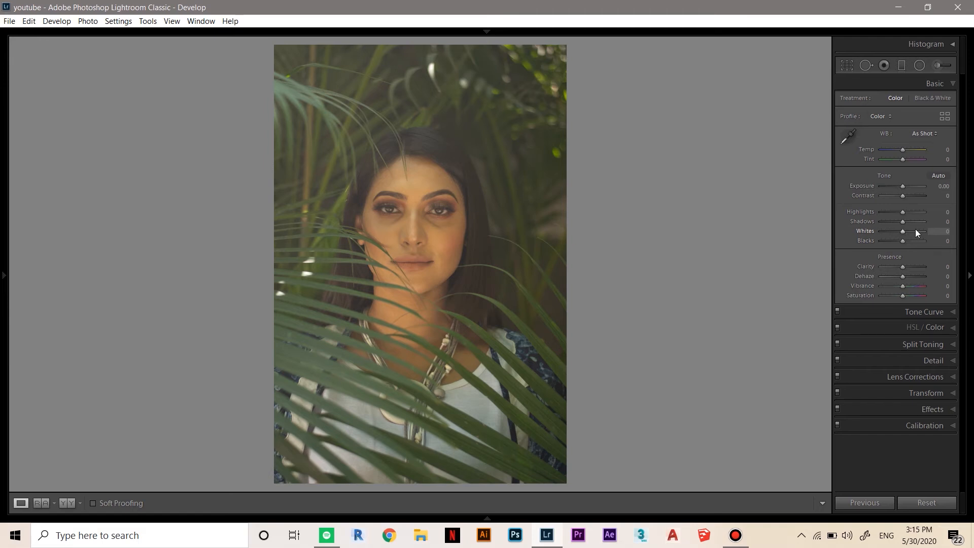
Step: Try Whites at +40 and +14 and Blacks at +11, and reset both to 0
{"action": "mouse_move", "coordinate": [904, 235]}
{"action": "left_mouse_down"}
{"action": "mouse_move", "coordinate": [920, 234]}
{"action": "mouse_move", "coordinate": [896, 235]}
{"action": "mouse_move", "coordinate": [912, 236]}
{"action": "left_mouse_up"}
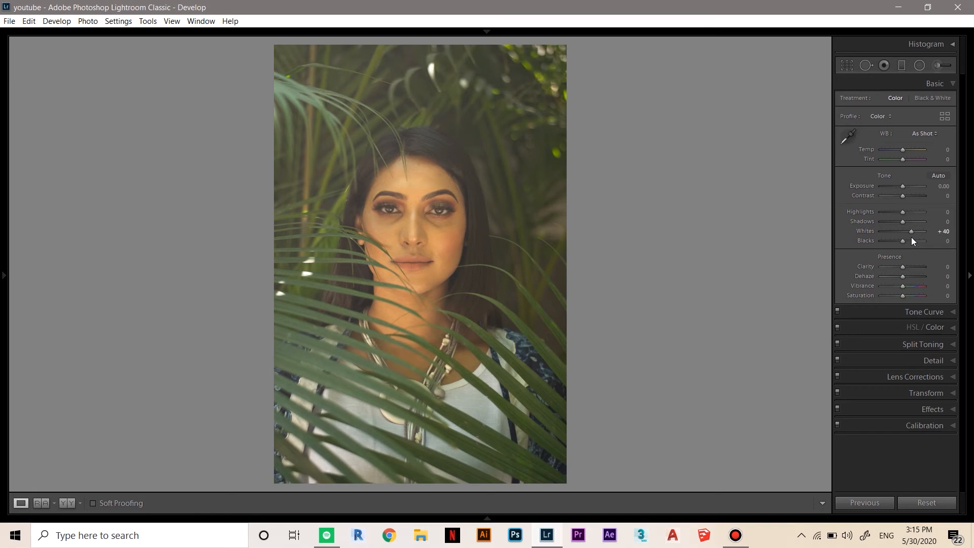
{"action": "left_click_drag", "start_coordinate": [910, 230], "coordinate": [905, 242]}
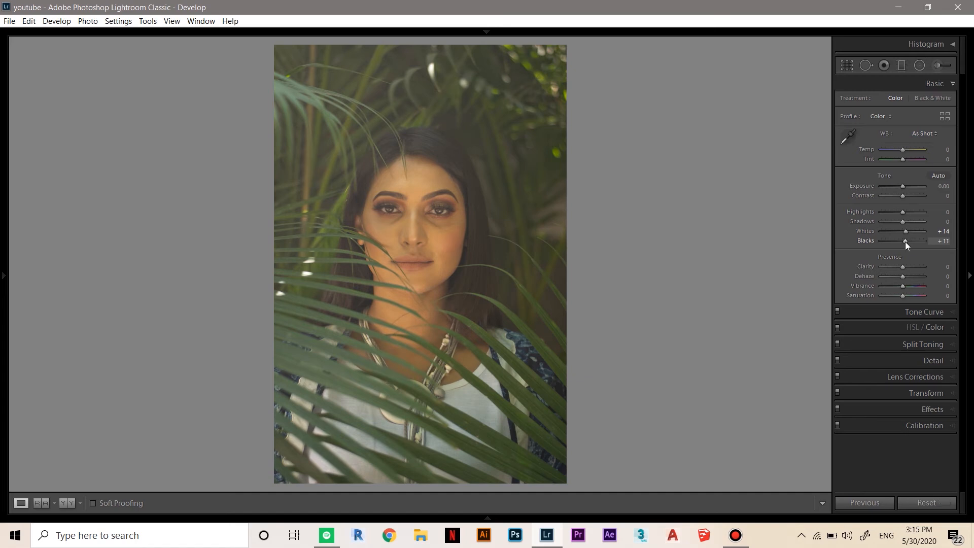
{"action": "double_click", "coordinate": [905, 242]}
{"action": "double_click", "coordinate": [908, 231]}
Step: Set Whites to +14 using the highlight clipping preview, testing higher values such as +79 along the way
{"action": "left_click_drag", "start_coordinate": [904, 234], "coordinate": [908, 233]}
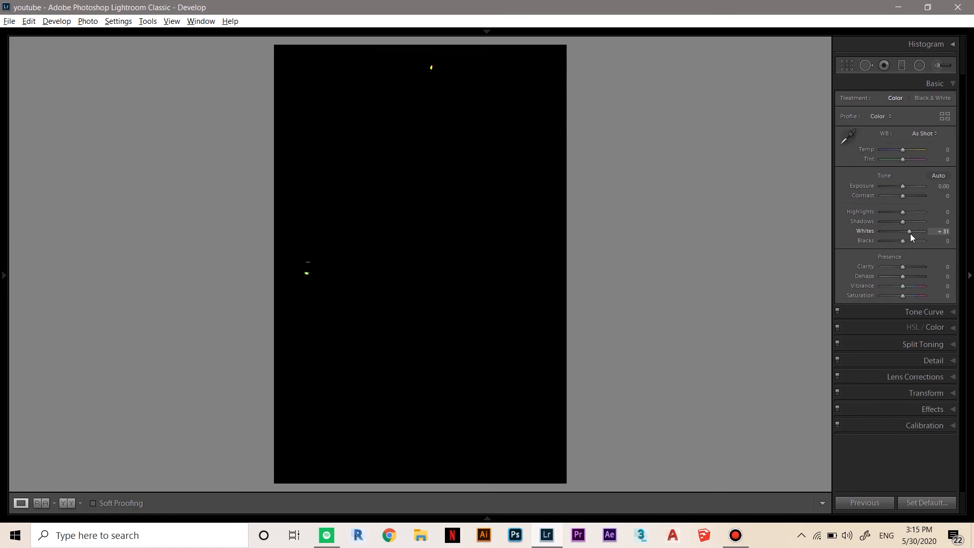
{"action": "left_click_drag", "start_coordinate": [911, 234], "coordinate": [922, 236]}
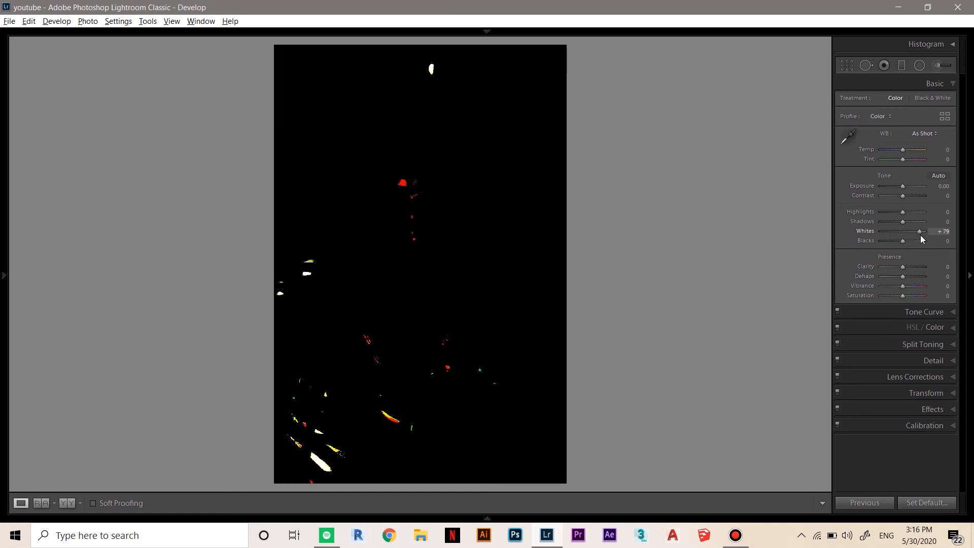
{"action": "left_click_drag", "start_coordinate": [922, 239], "coordinate": [916, 234]}
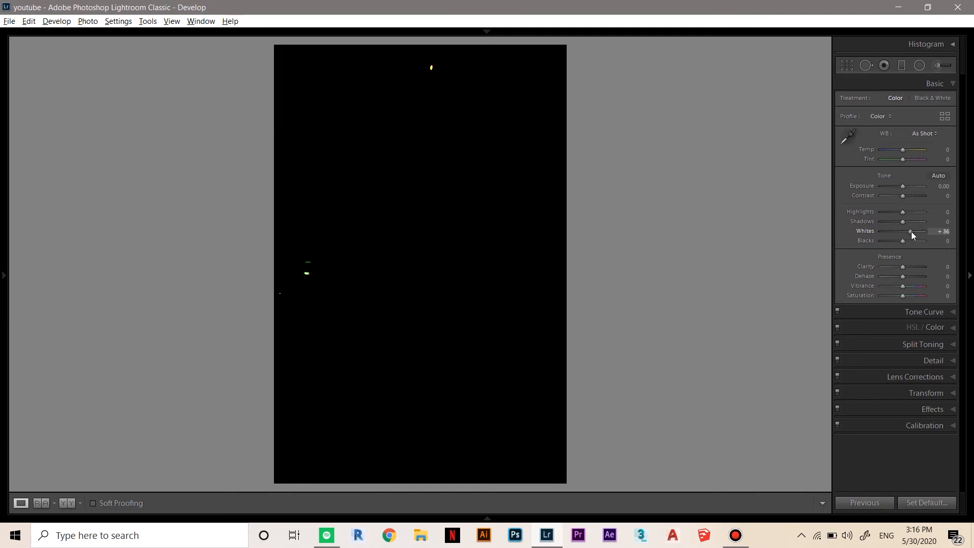
{"action": "left_click_drag", "start_coordinate": [911, 231], "coordinate": [906, 231]}
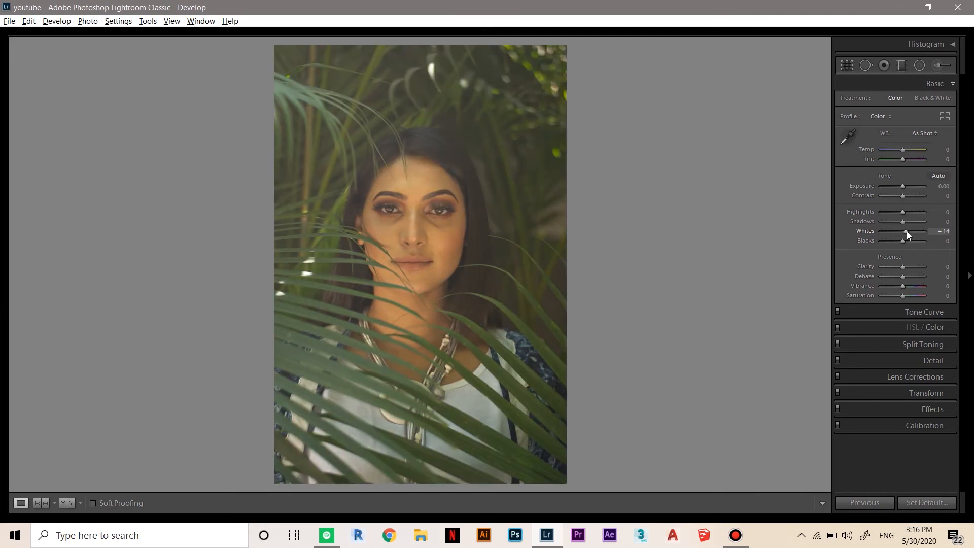
{"action": "left_click", "coordinate": [906, 232], "text": "alt"}
Step: Set Blacks to -55 using the shadow clipping preview
{"action": "left_click", "coordinate": [905, 242], "text": "alt"}
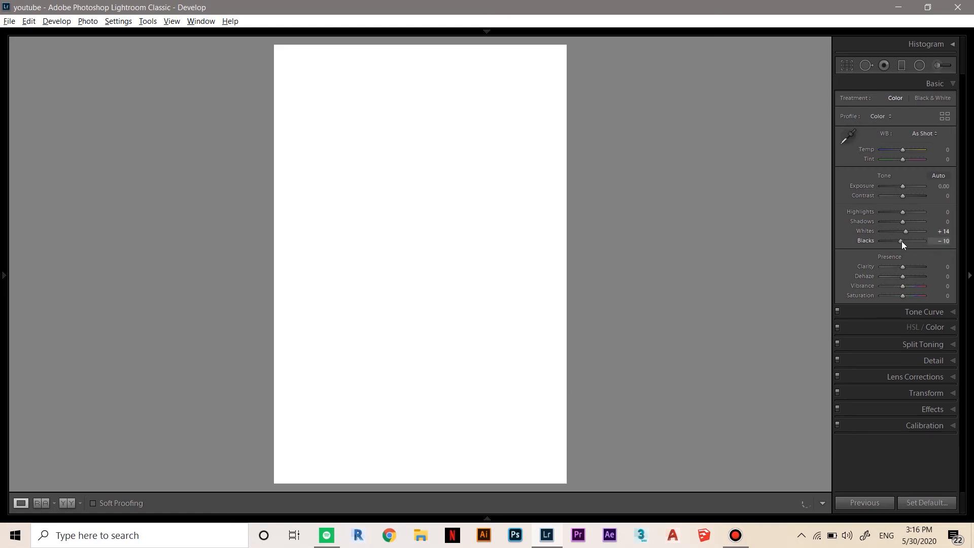
{"action": "left_click_drag", "start_coordinate": [902, 242], "coordinate": [899, 244]}
{"action": "left_click_drag", "start_coordinate": [892, 243], "coordinate": [895, 242]}
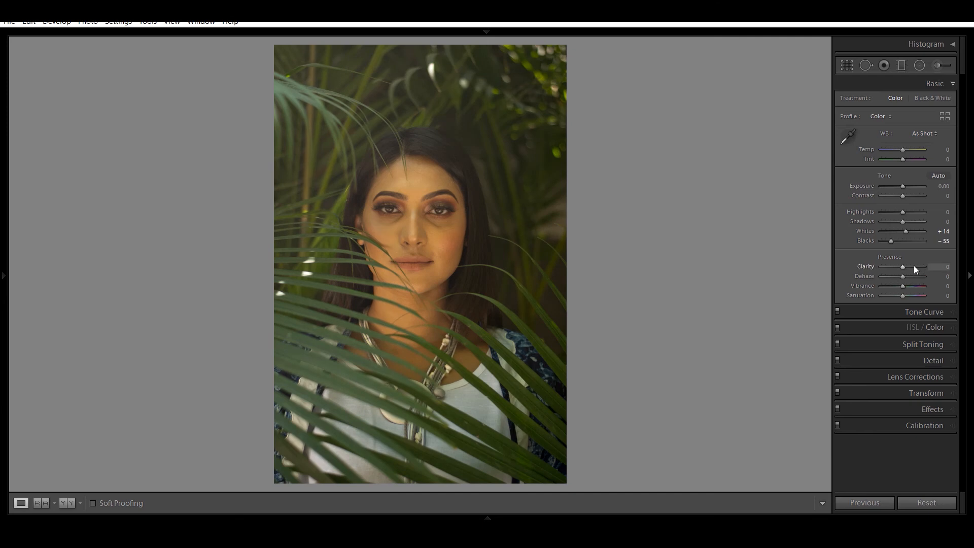
{"action": "key", "text": "alt"}
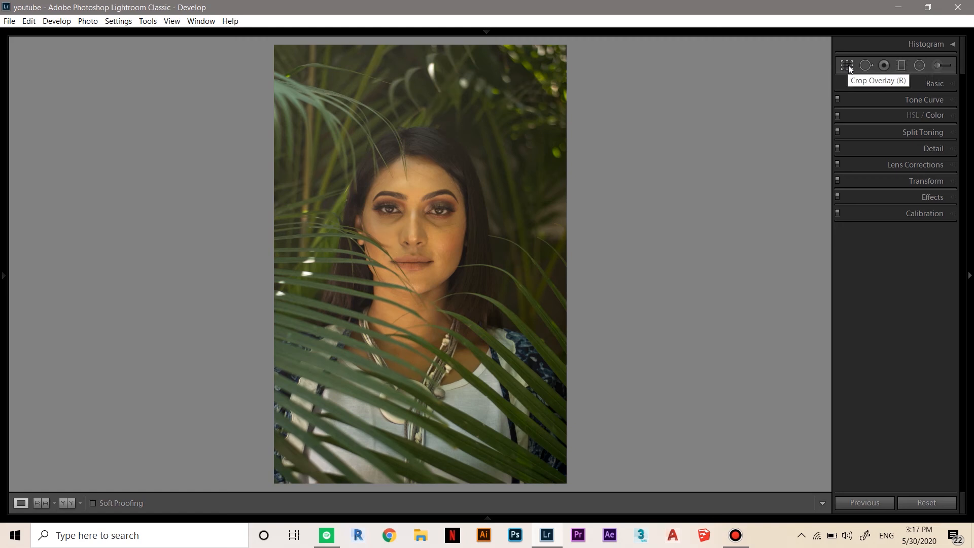
Step: Try an adjustment brush stroke with Exposure 1.00 down the face, undo it, and open the brush's effect presets
{"action": "key", "text": "k"}
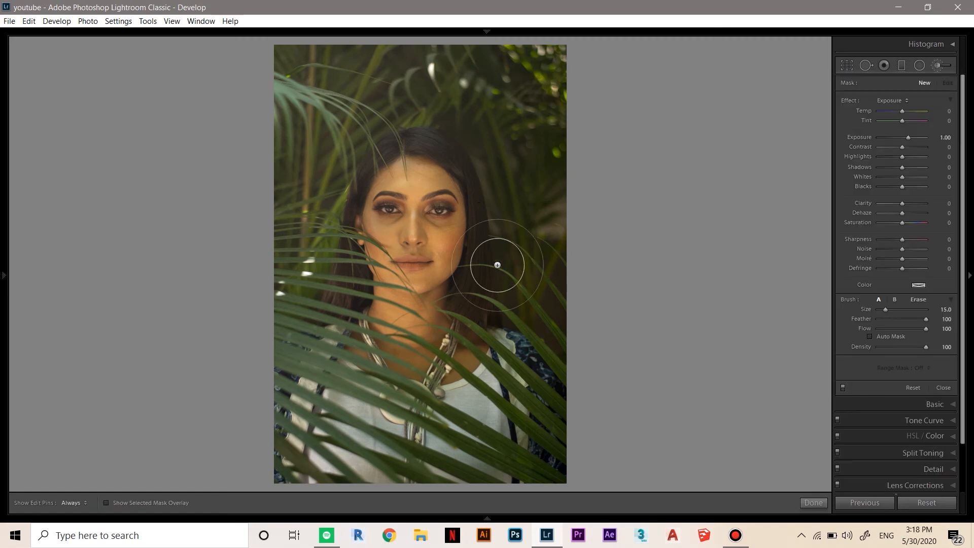
{"action": "mouse_move", "coordinate": [437, 184]}
{"action": "left_mouse_down"}
{"action": "mouse_move", "coordinate": [440, 289]}
{"action": "mouse_move", "coordinate": [454, 189]}
{"action": "mouse_move", "coordinate": [467, 234]}
{"action": "mouse_move", "coordinate": [443, 283]}
{"action": "left_mouse_up"}
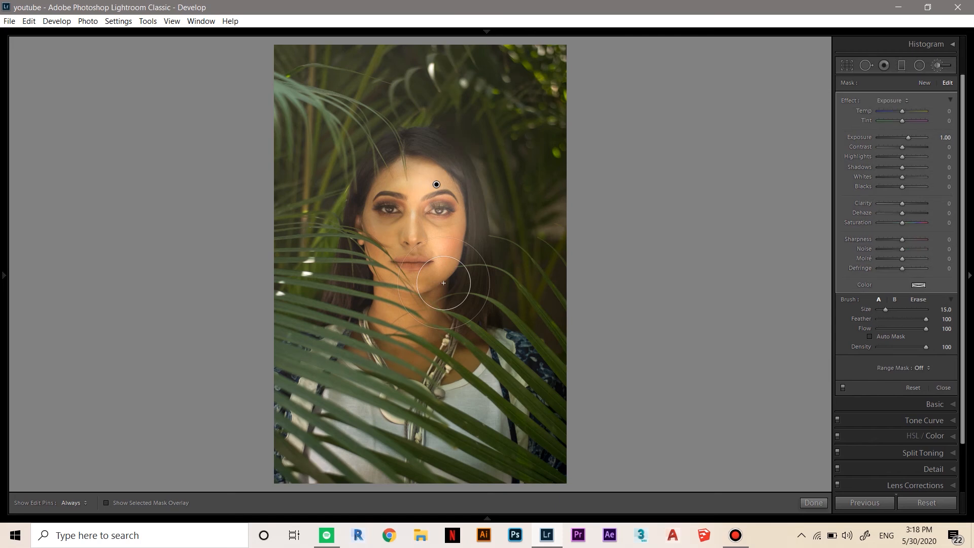
{"action": "key", "text": "ctrl+z"}
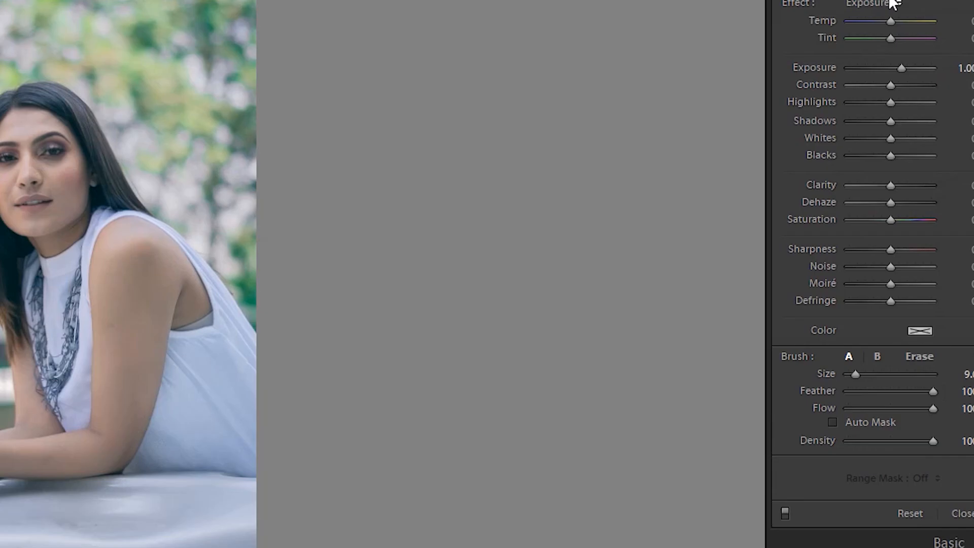
{"action": "left_click", "coordinate": [907, 101]}
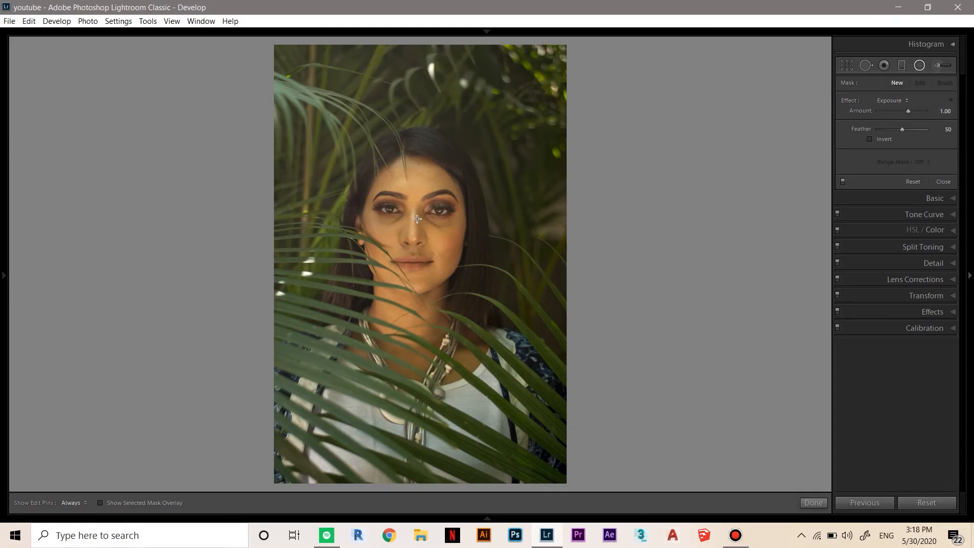
Step: Try a radial filter centred on the face with its Exposure amount lowered, and a graduated filter running down the photo
{"action": "left_click_drag", "start_coordinate": [472, 298], "coordinate": [477, 303]}
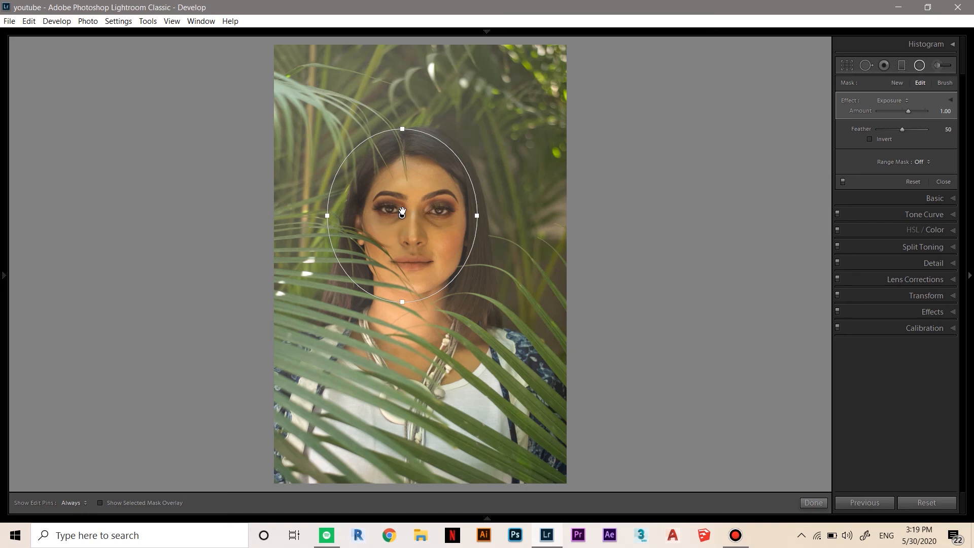
{"action": "left_click_drag", "start_coordinate": [402, 216], "coordinate": [413, 222]}
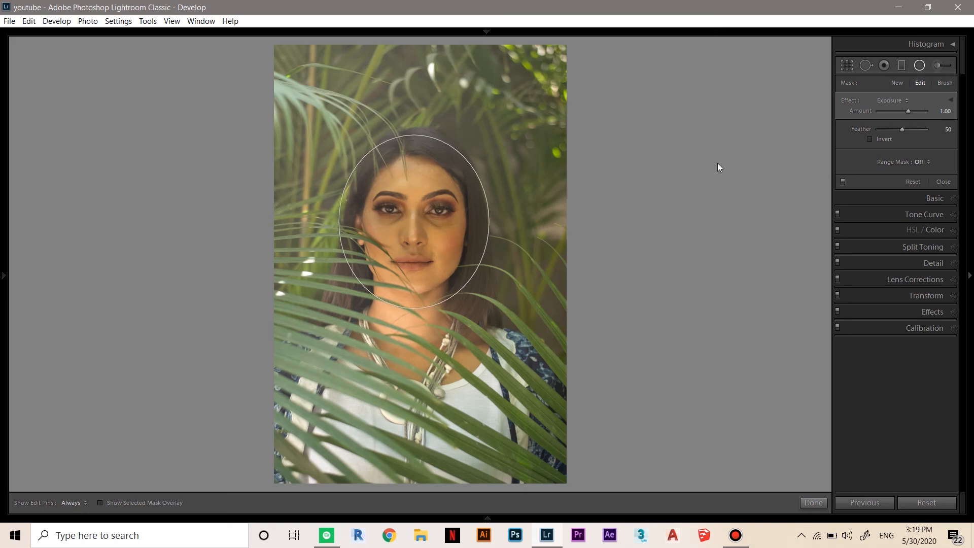
{"action": "mouse_move", "coordinate": [908, 111]}
{"action": "left_mouse_down"}
{"action": "mouse_move", "coordinate": [875, 119]}
{"action": "mouse_move", "coordinate": [896, 118]}
{"action": "left_mouse_up"}
{"action": "key", "text": "m"}
{"action": "left_click_drag", "start_coordinate": [414, 140], "coordinate": [355, 473]}
Step: Heal the green light spot in the background near the photo's right edge with spot size 78, and inspect the repair up close
{"action": "key", "text": "q"}
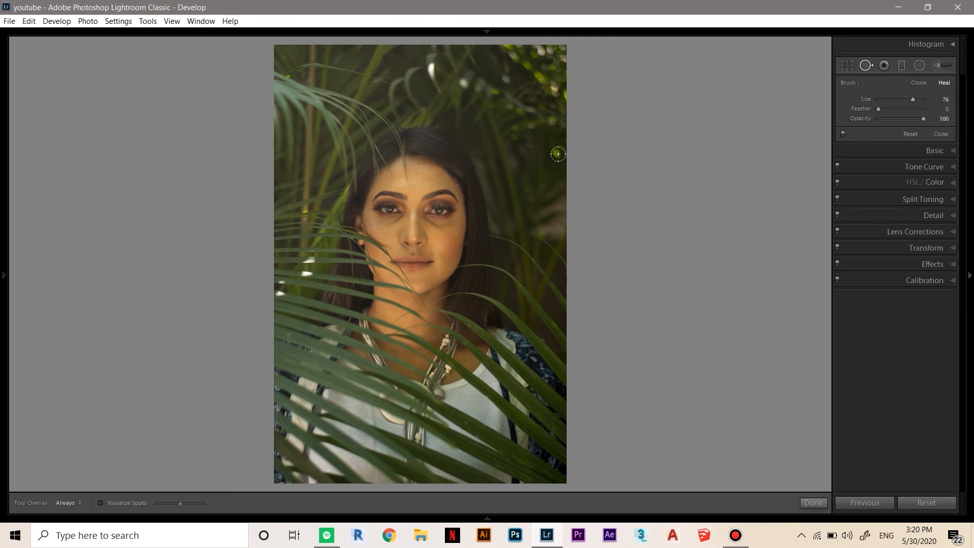
{"action": "scroll", "coordinate": [558, 152], "scroll_direction": "up", "scroll_amount": 1}
{"action": "left_click", "coordinate": [557, 151]}
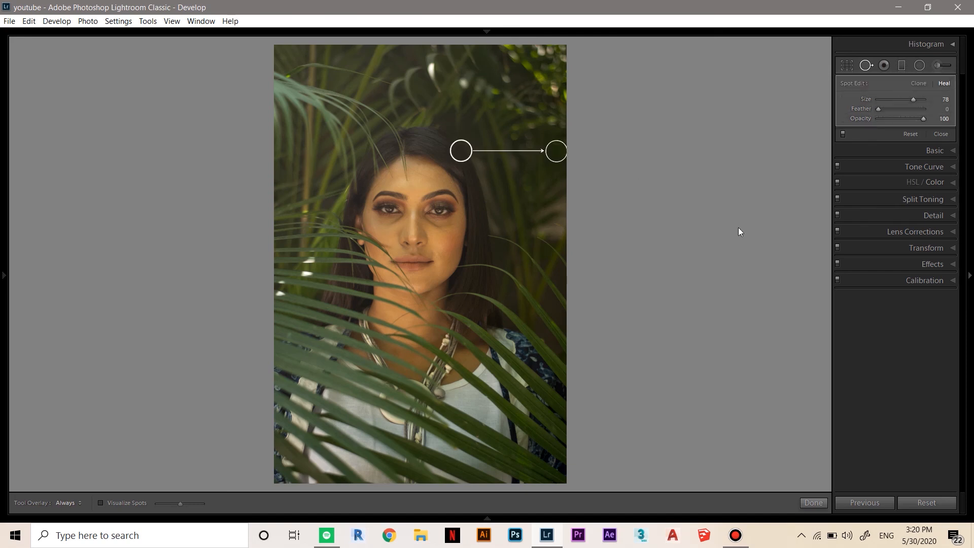
{"action": "key", "text": "q"}
{"action": "left_click", "coordinate": [555, 148]}
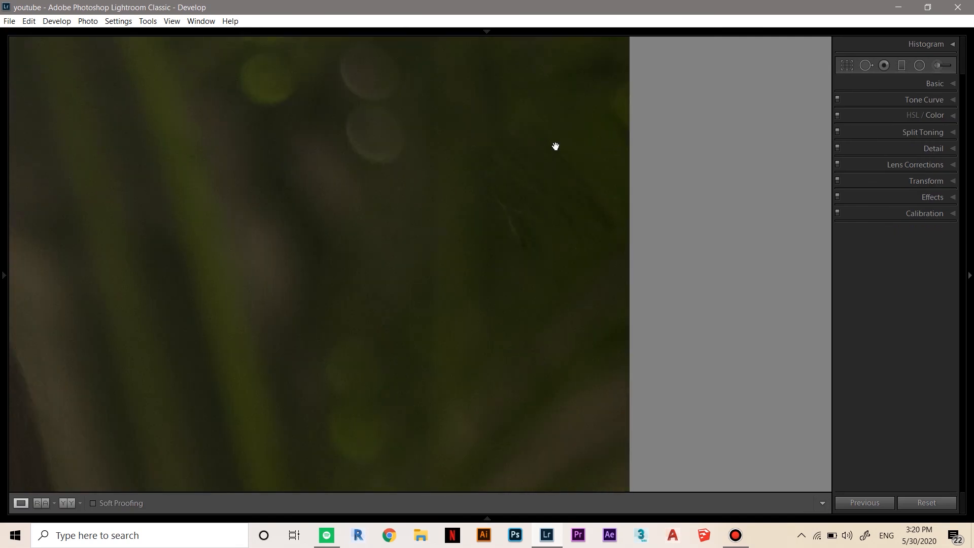
{"action": "left_click_drag", "start_coordinate": [534, 246], "coordinate": [483, 296]}
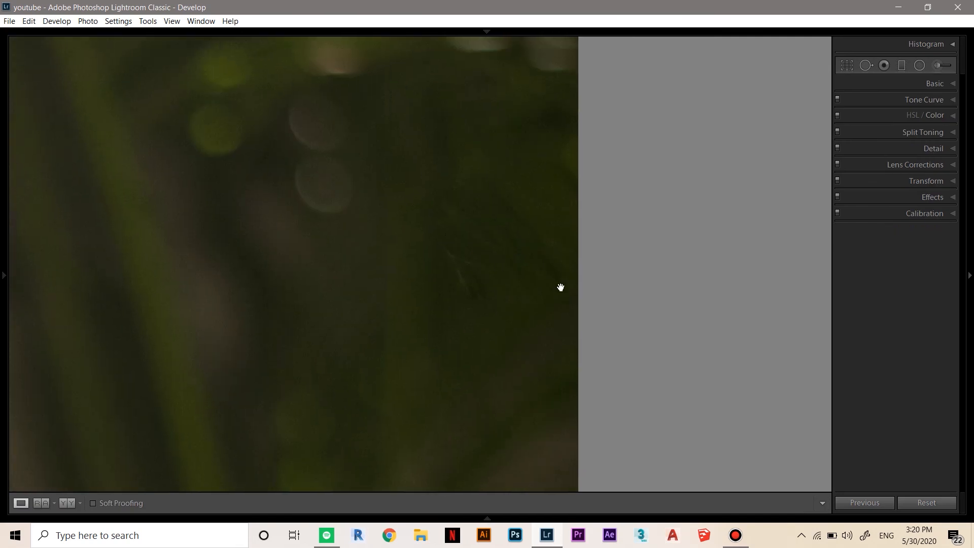
{"action": "left_click", "coordinate": [521, 306]}
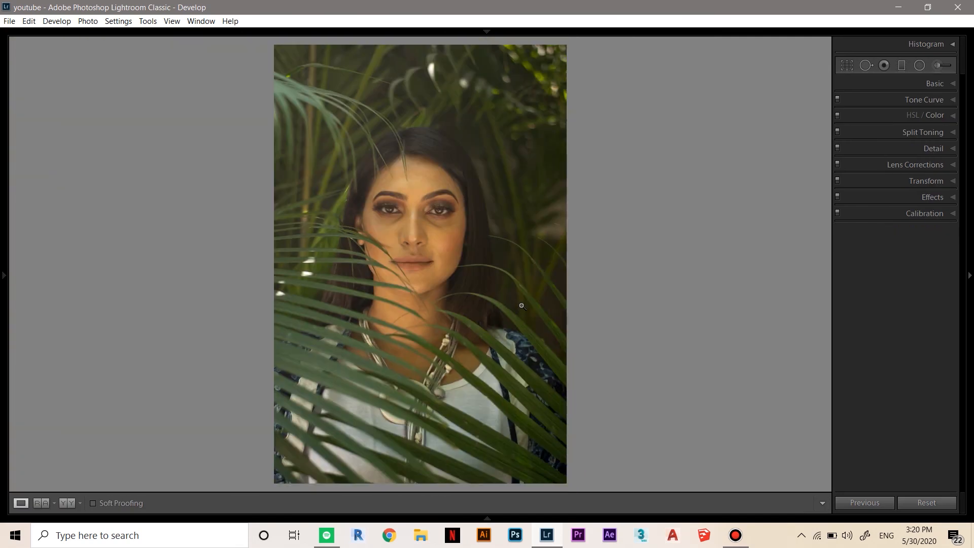
Step: Crop the portrait to the 4 x 5 / 8 x 10 aspect ratio and apply the crop
{"action": "left_click", "coordinate": [846, 65]}
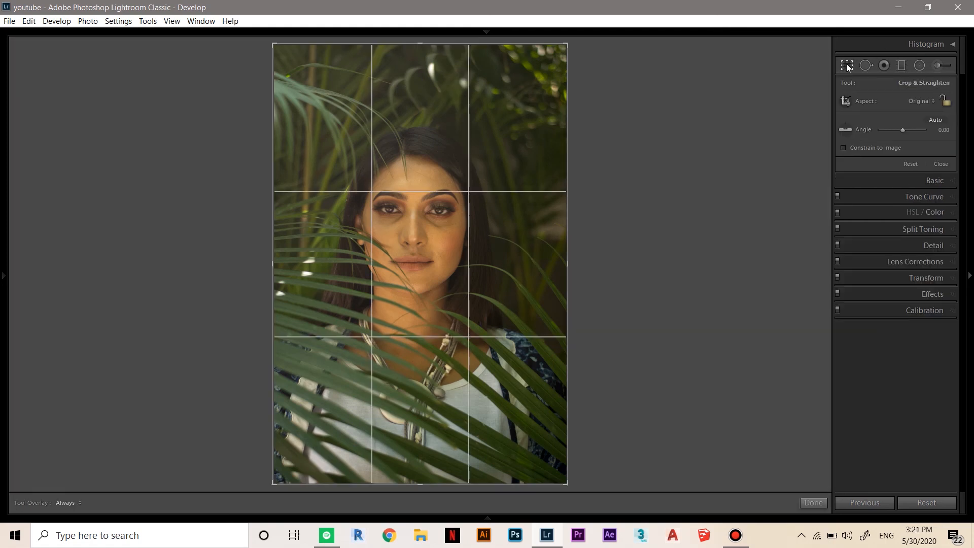
{"action": "left_click_drag", "start_coordinate": [420, 45], "coordinate": [449, 3]}
{"action": "left_click", "coordinate": [925, 101]}
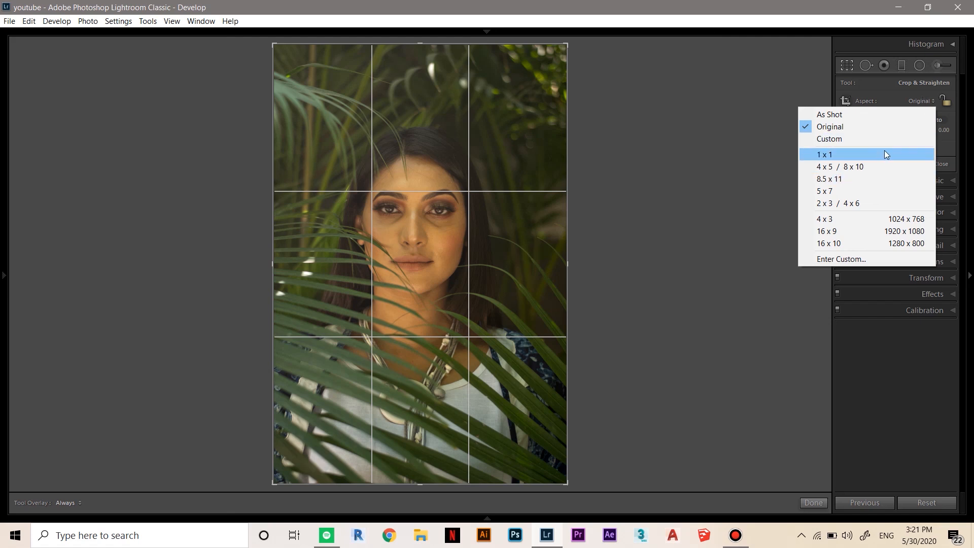
{"action": "left_click", "coordinate": [876, 169]}
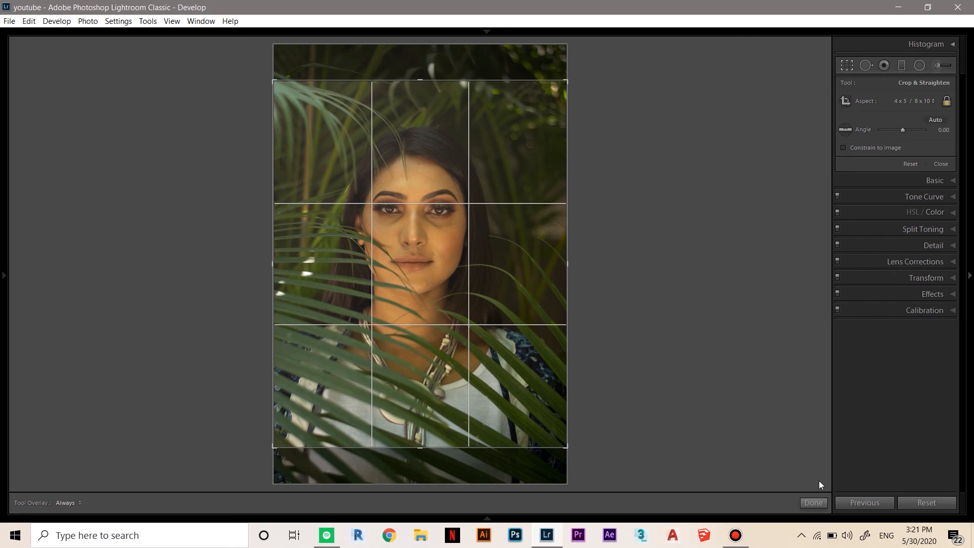
{"action": "left_click", "coordinate": [817, 503]}
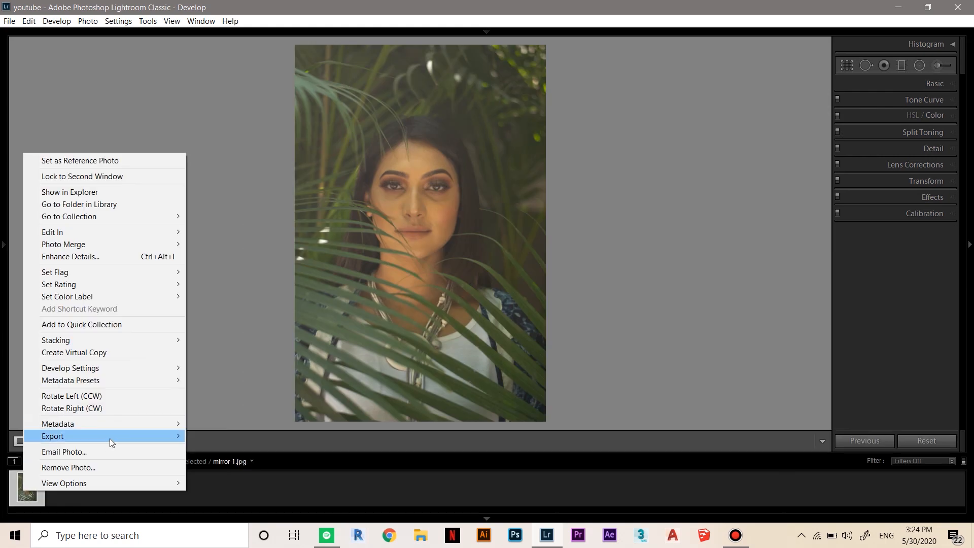
Step: Start exporting mirror-1.jpg with Desktop as the export location and the subfolder option turned off
{"action": "mouse_move", "coordinate": [143, 434]}
{"action": "left_click", "coordinate": [251, 323]}
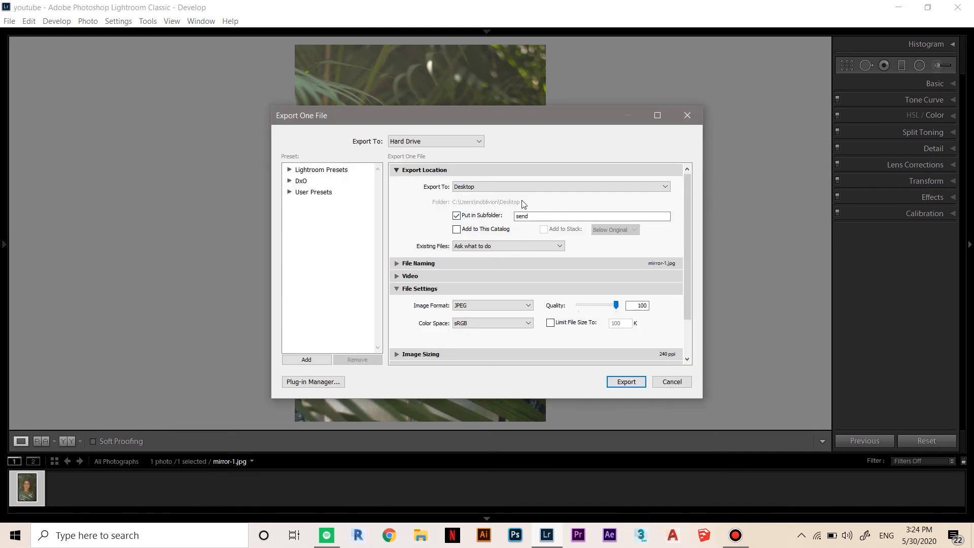
{"action": "left_click", "coordinate": [495, 188]}
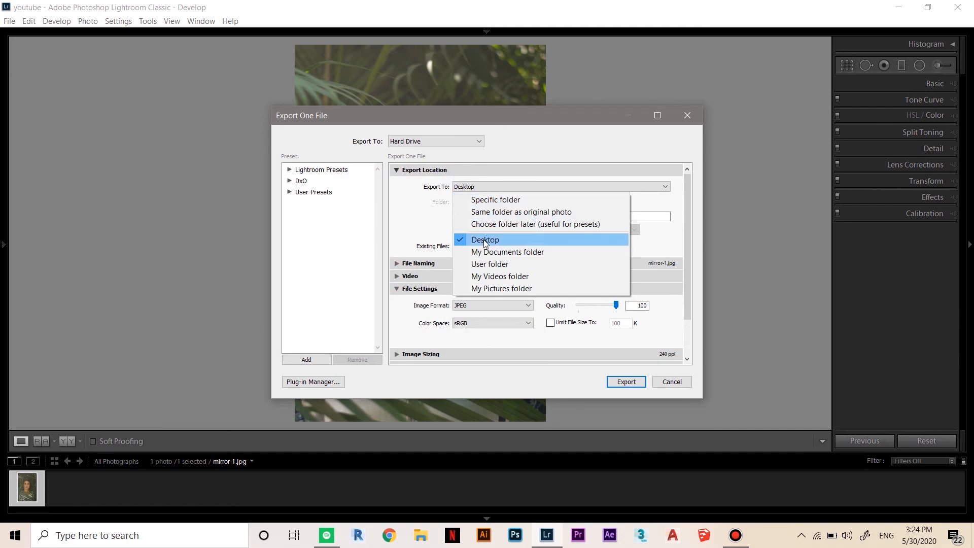
{"action": "left_click", "coordinate": [499, 243]}
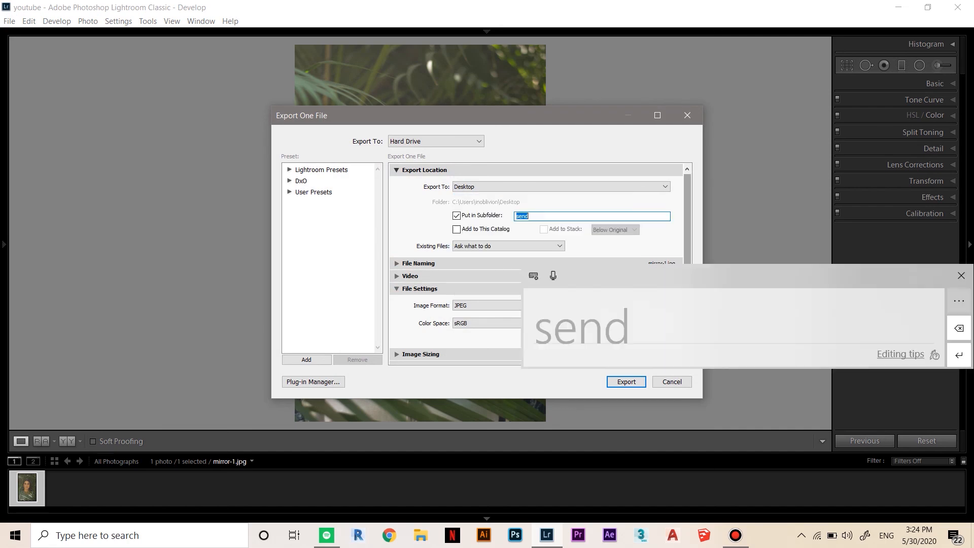
{"action": "left_click", "coordinate": [961, 276]}
{"action": "left_click", "coordinate": [456, 215]}
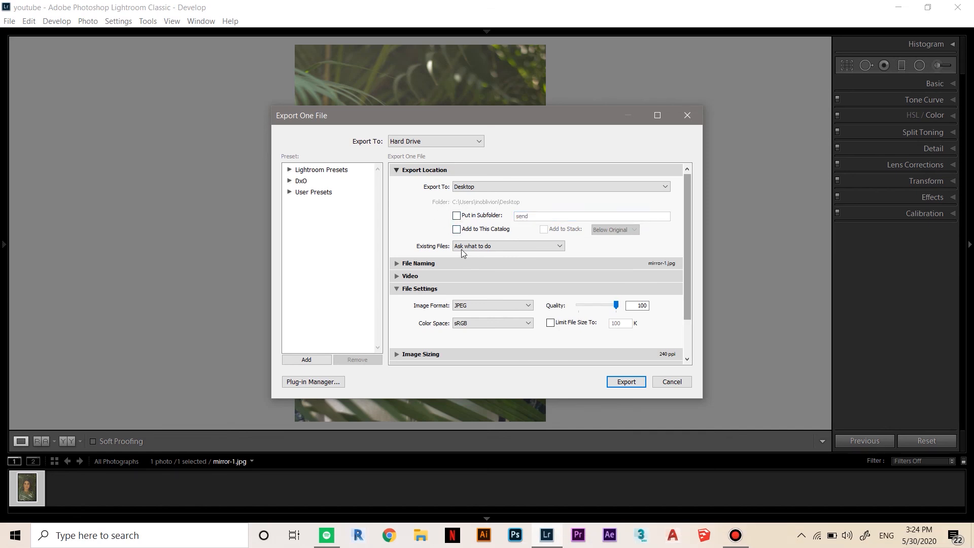
Step: Set the export file settings to JPEG format with quality 100
{"action": "left_click", "coordinate": [400, 288]}
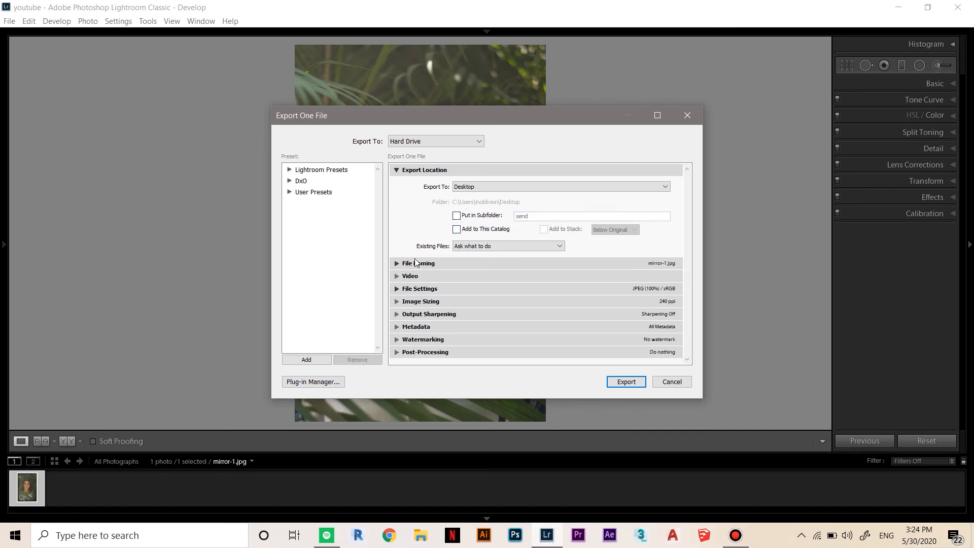
{"action": "left_click", "coordinate": [404, 169]}
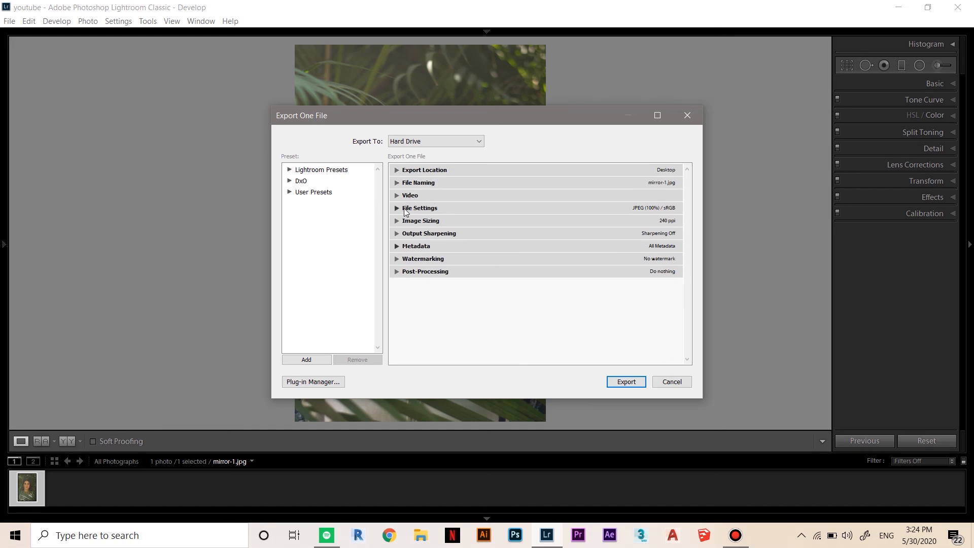
{"action": "left_click", "coordinate": [406, 210]}
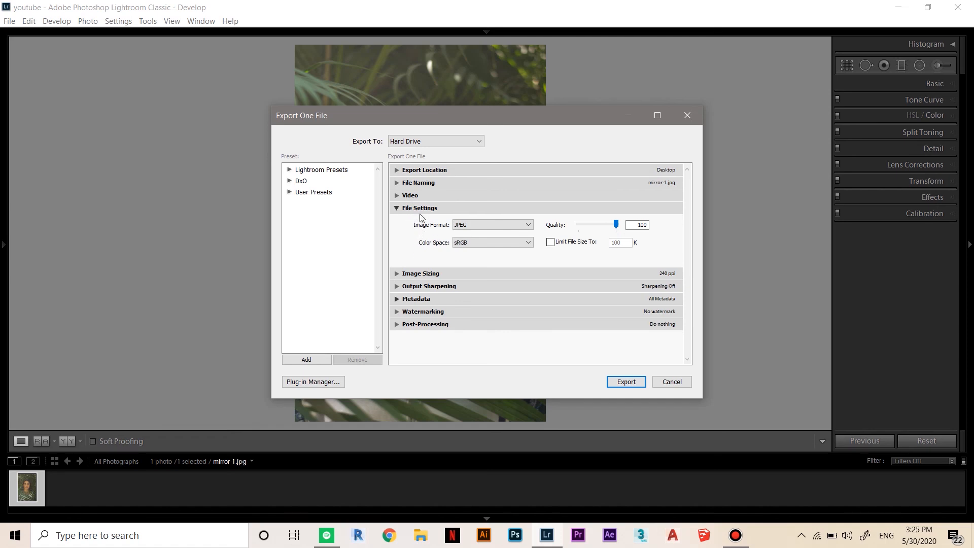
{"action": "left_click", "coordinate": [513, 225]}
{"action": "left_click", "coordinate": [491, 236]}
{"action": "mouse_move", "coordinate": [616, 225]}
{"action": "left_mouse_down"}
{"action": "mouse_move", "coordinate": [588, 228]}
{"action": "mouse_move", "coordinate": [632, 224]}
{"action": "left_mouse_up"}
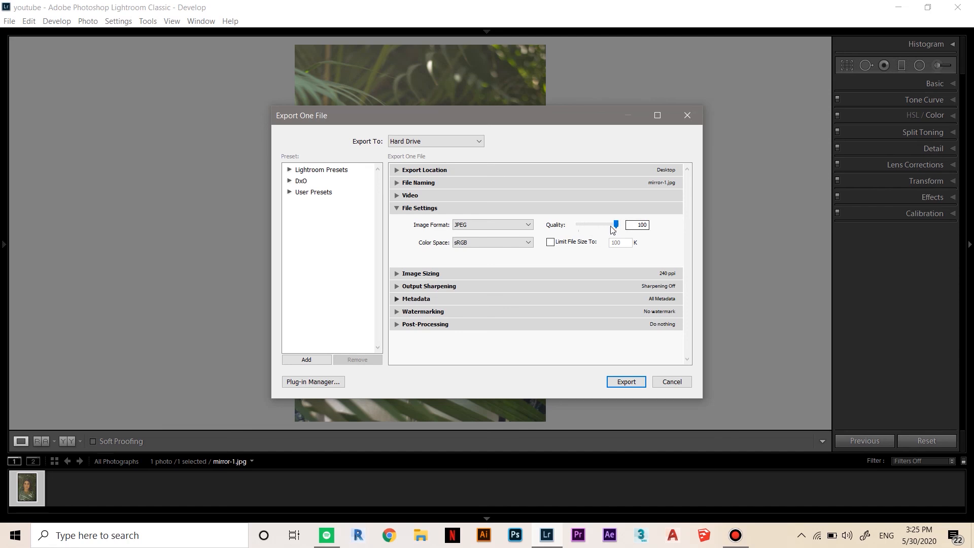